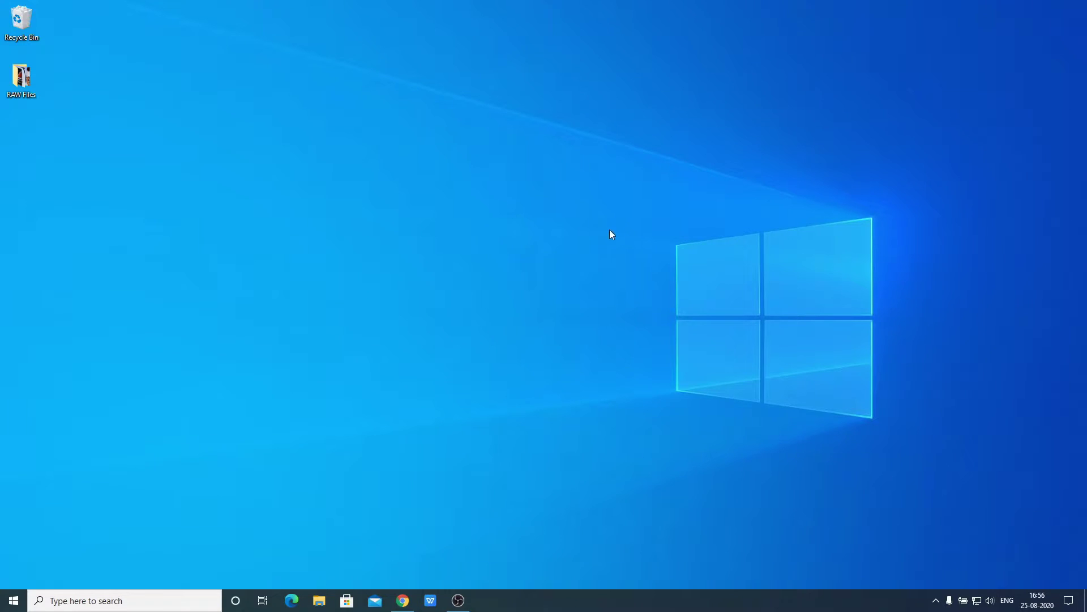
Review the JDK 14.0.2 download table in Chrome, then minimize the browser.
left_click(403, 601)
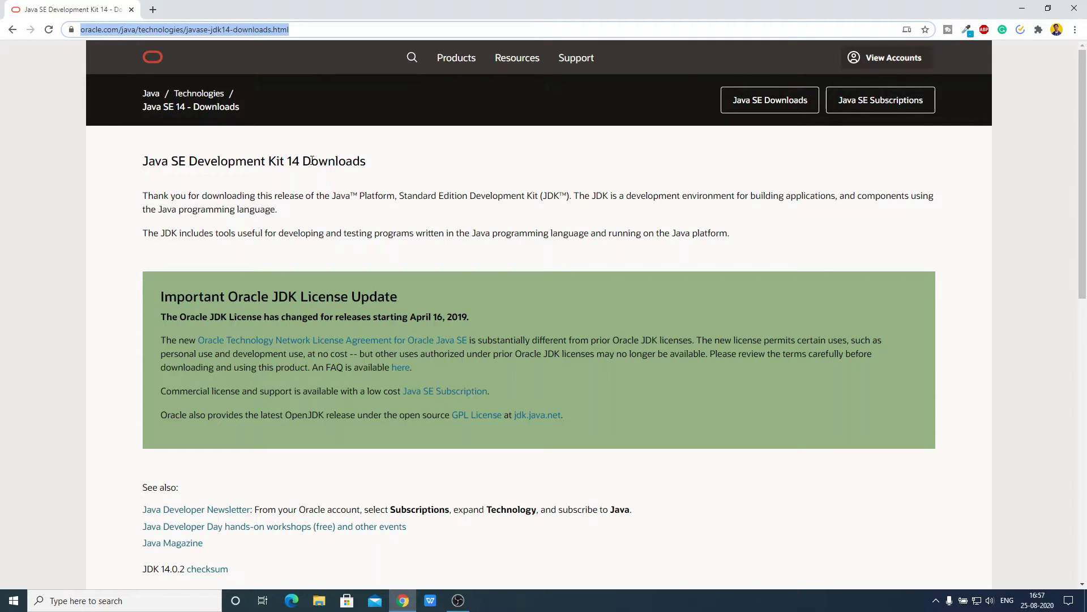
scroll(538, 223, "down", 5)
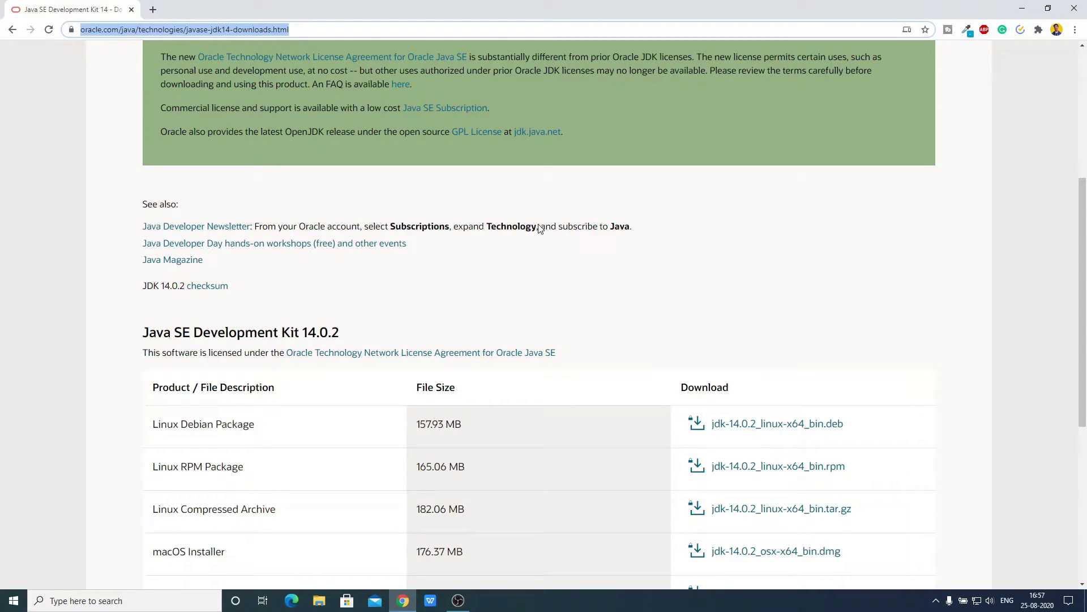
scroll(539, 228, "down", 4)
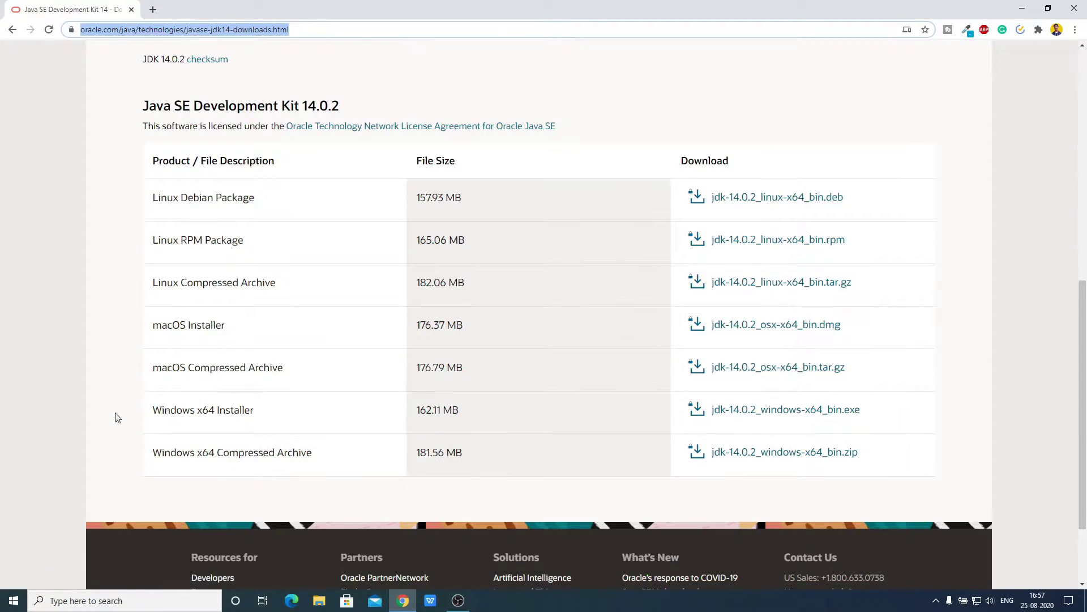
left_click(1023, 9)
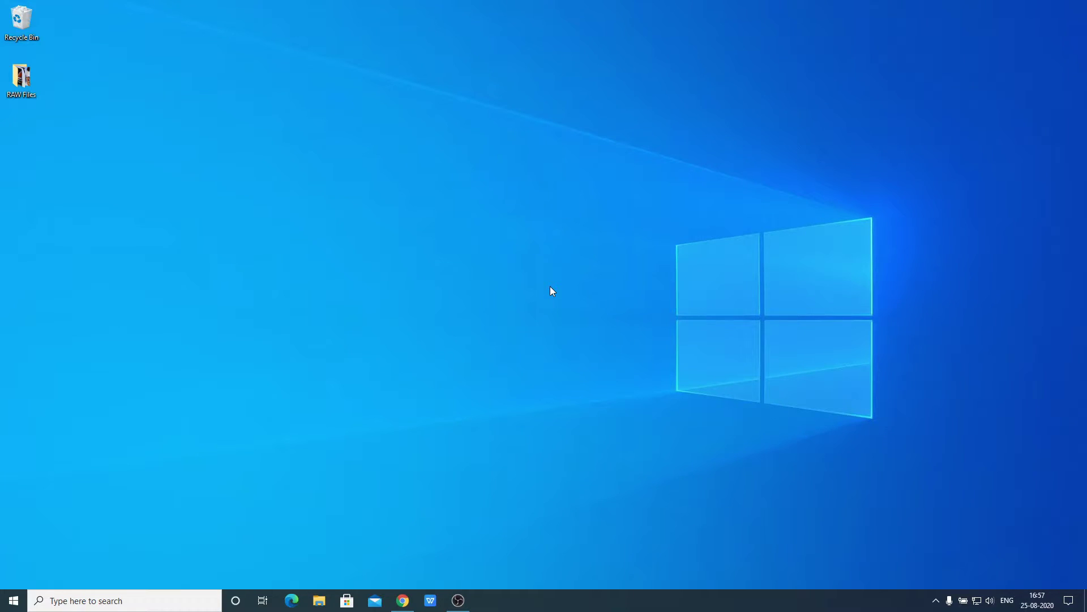
Open the C:\Program Files\Java\jdk-14.0.2\bin folder in File Explorer.
key("super+e")
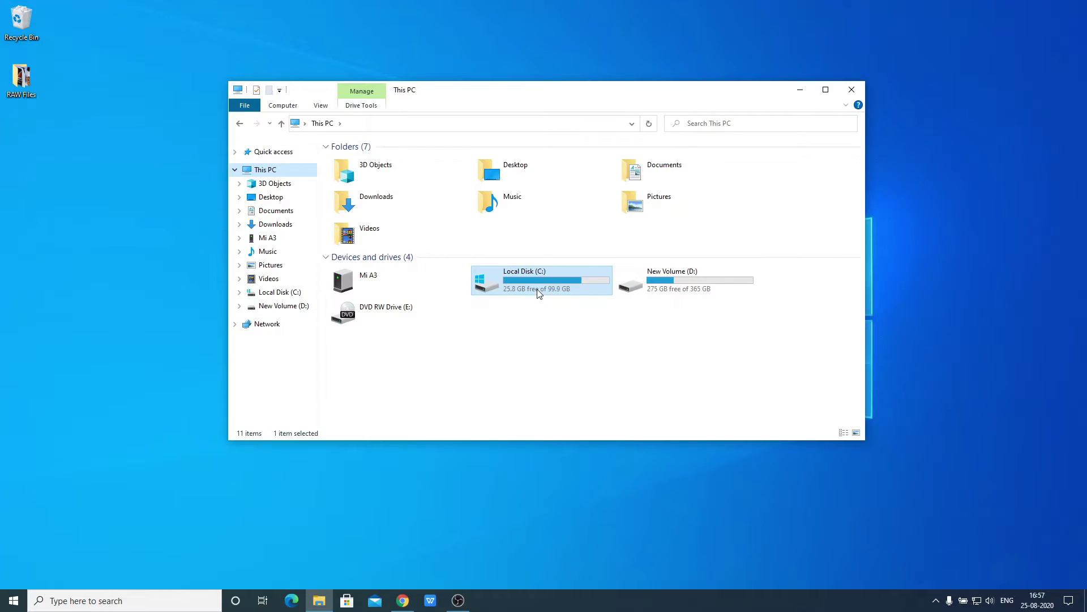
double_click(540, 290)
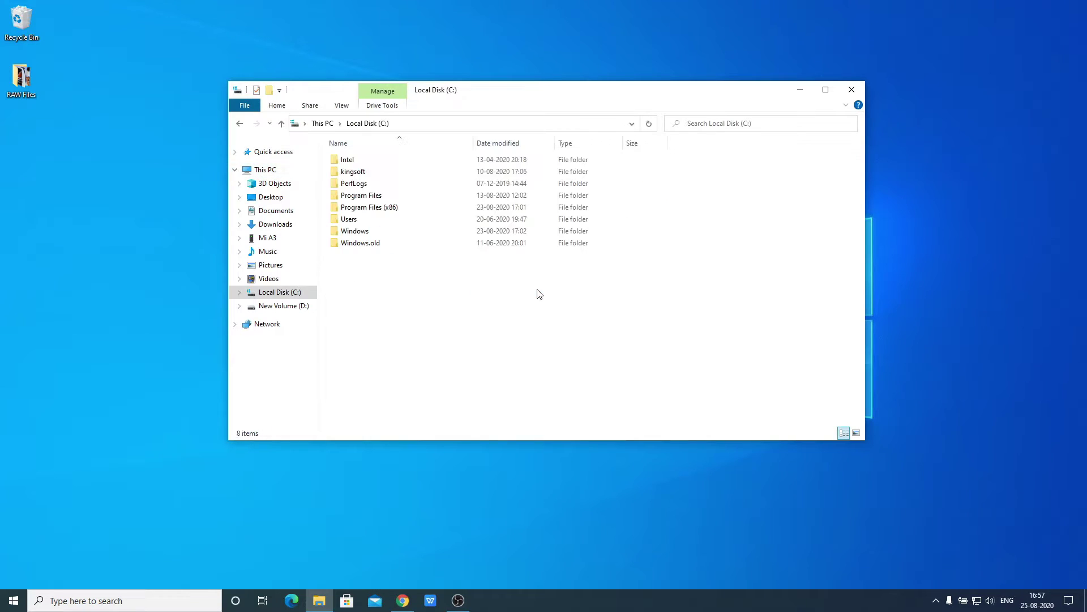
double_click(420, 196)
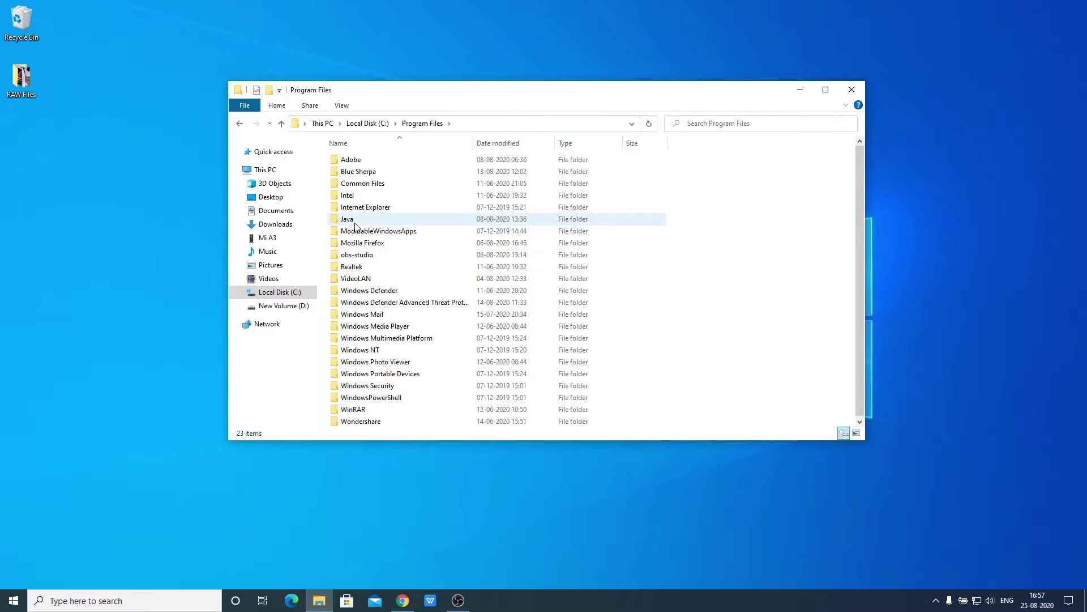
mouse_move(365, 223)
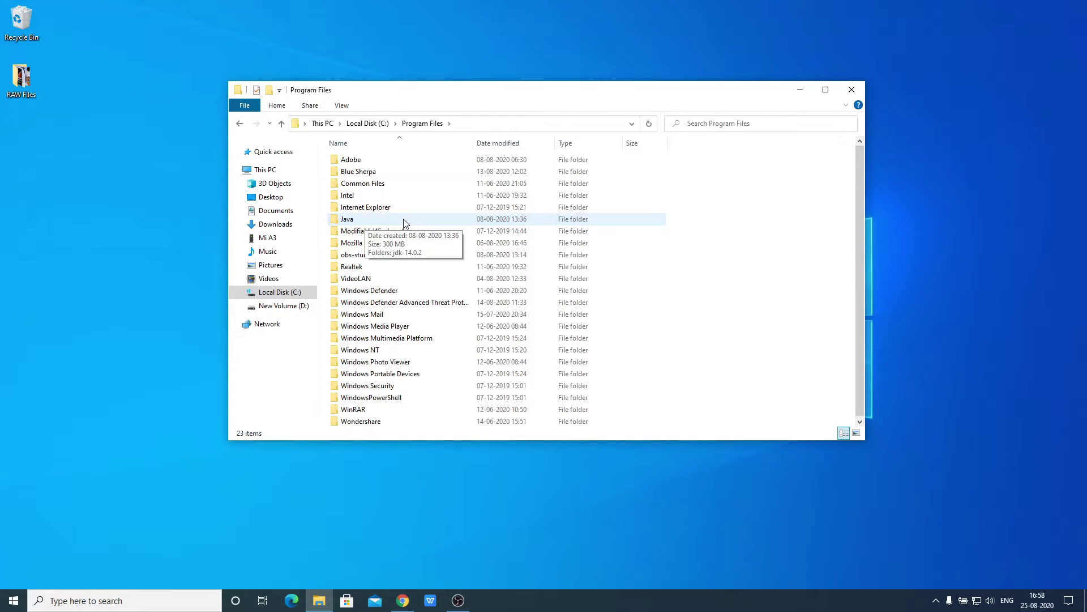
double_click(404, 222)
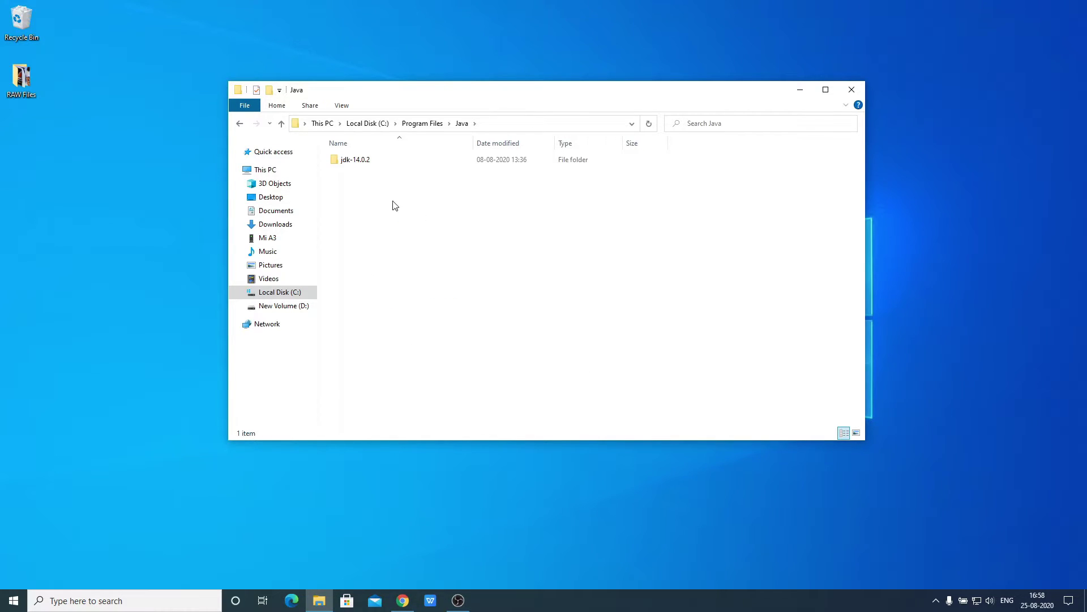
mouse_move(369, 166)
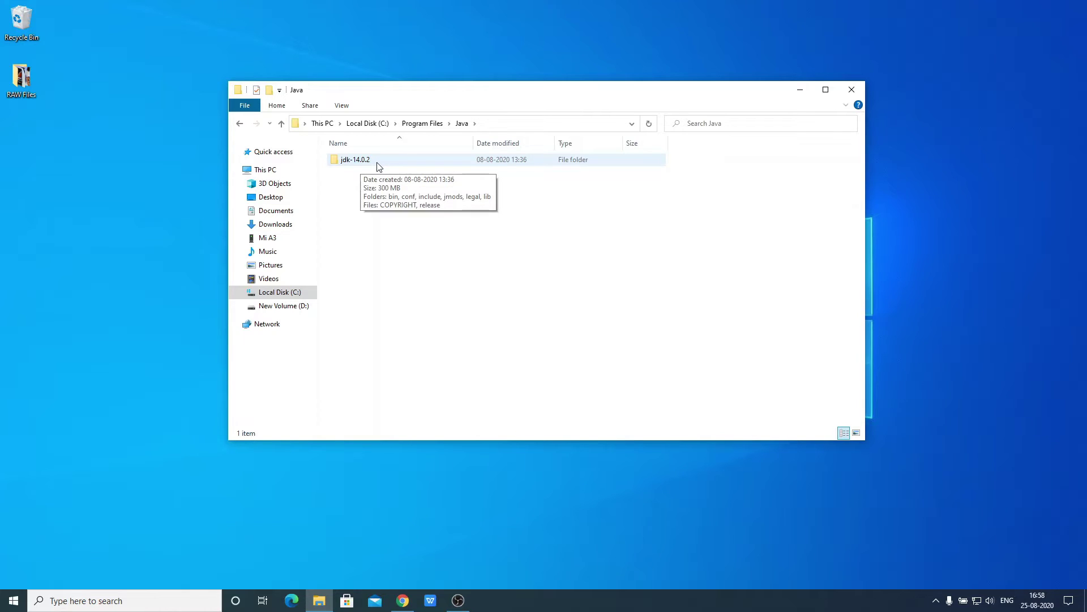
double_click(379, 166)
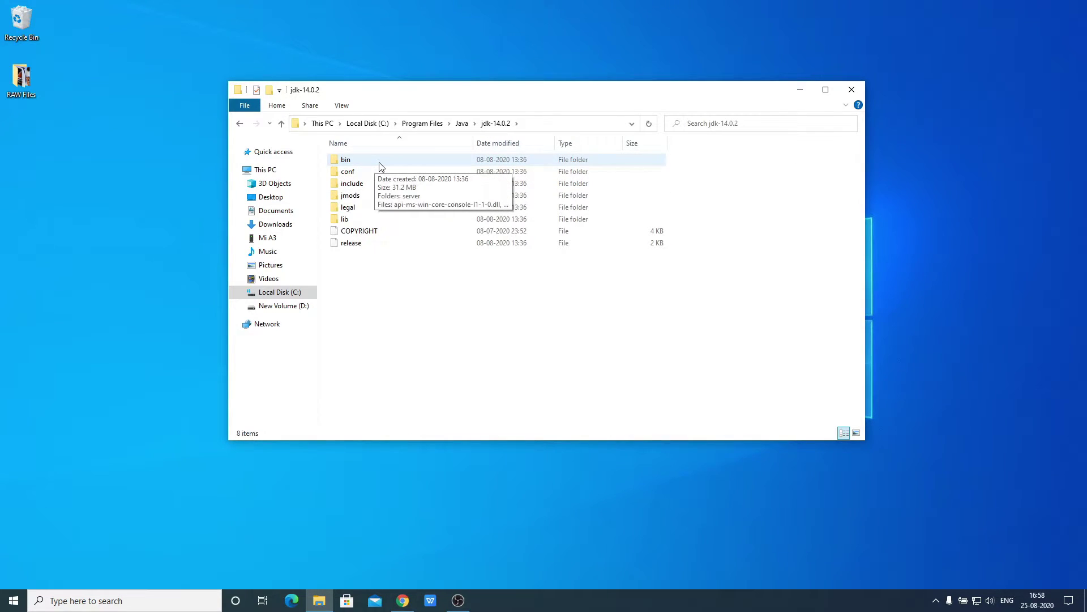
double_click(381, 166)
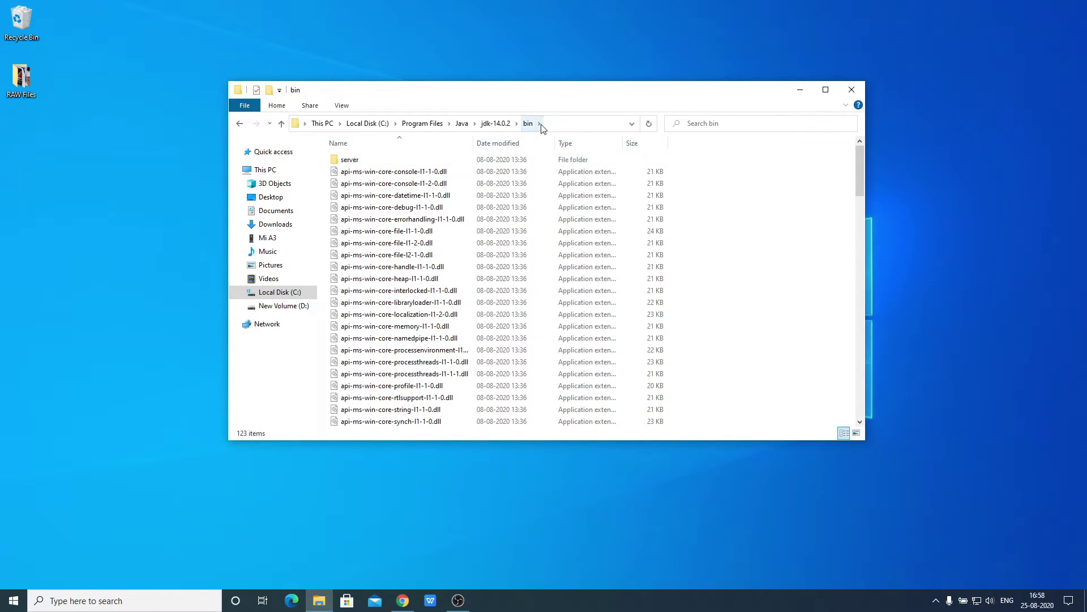
Copy the folder path C:\Program Files\Java\jdk-14.0.2\bin from the address bar.
left_click(552, 124)
right_click(412, 125)
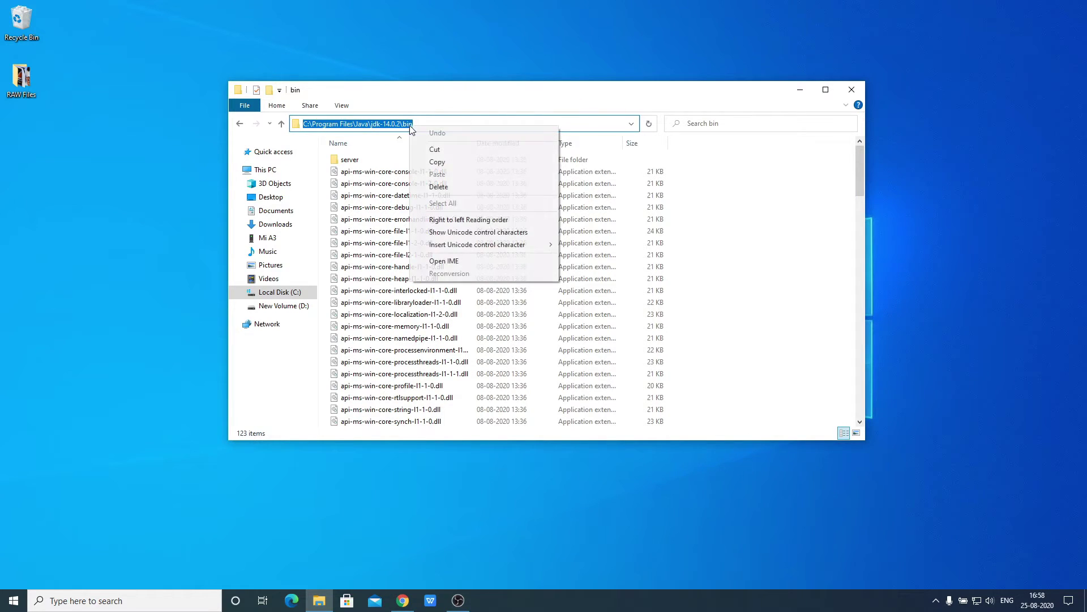
left_click(452, 162)
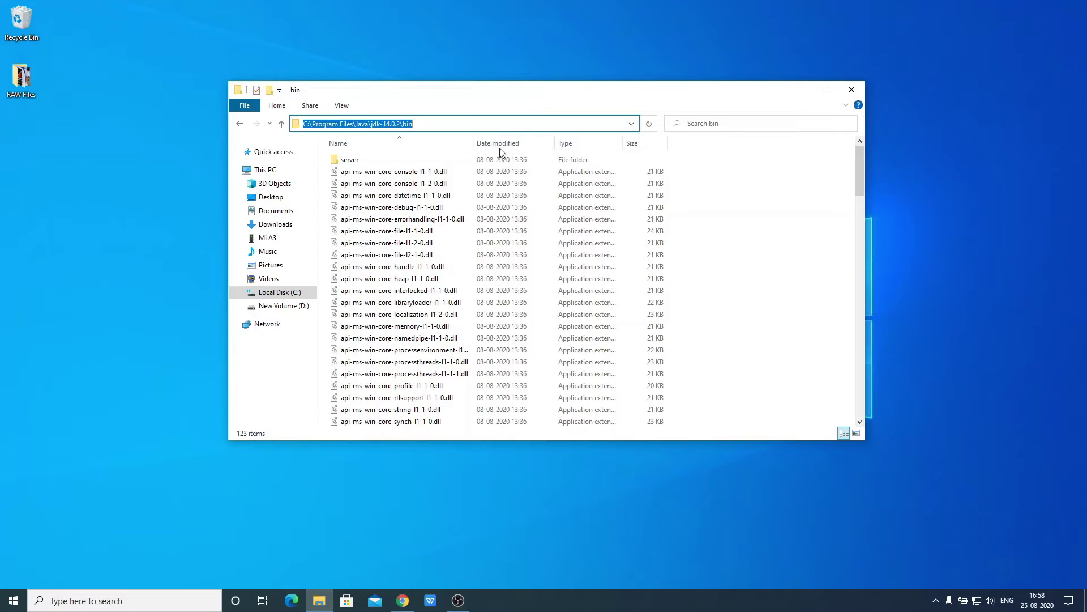
left_click(740, 287)
scroll(741, 287, "down", 13)
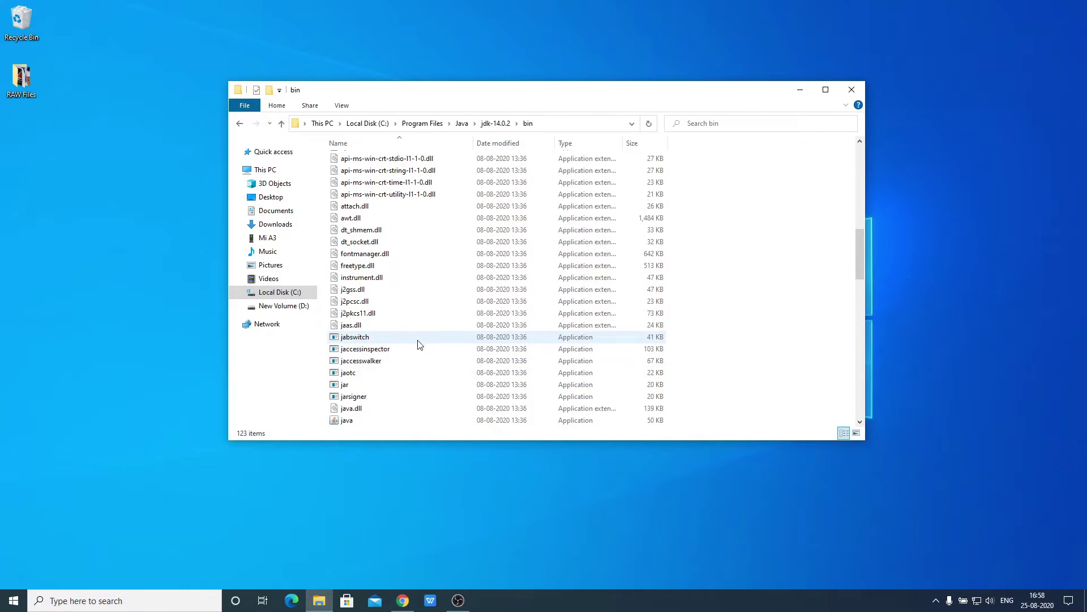
scroll(453, 291, "down", 2)
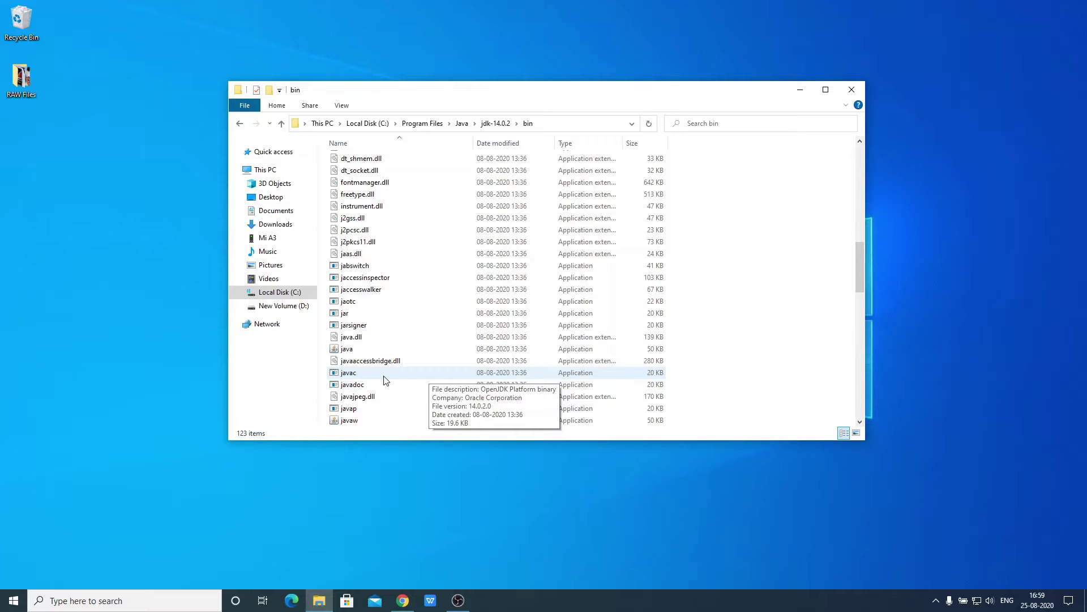
left_click(556, 122)
key("super+c")
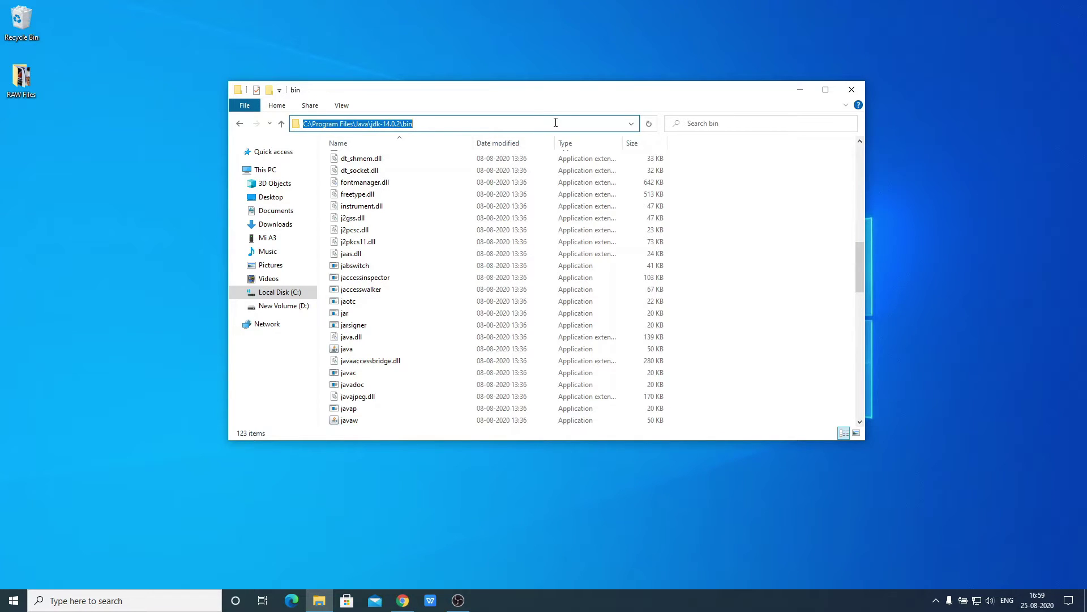
Search for 'control' and open Control Panel.
left_click(163, 605)
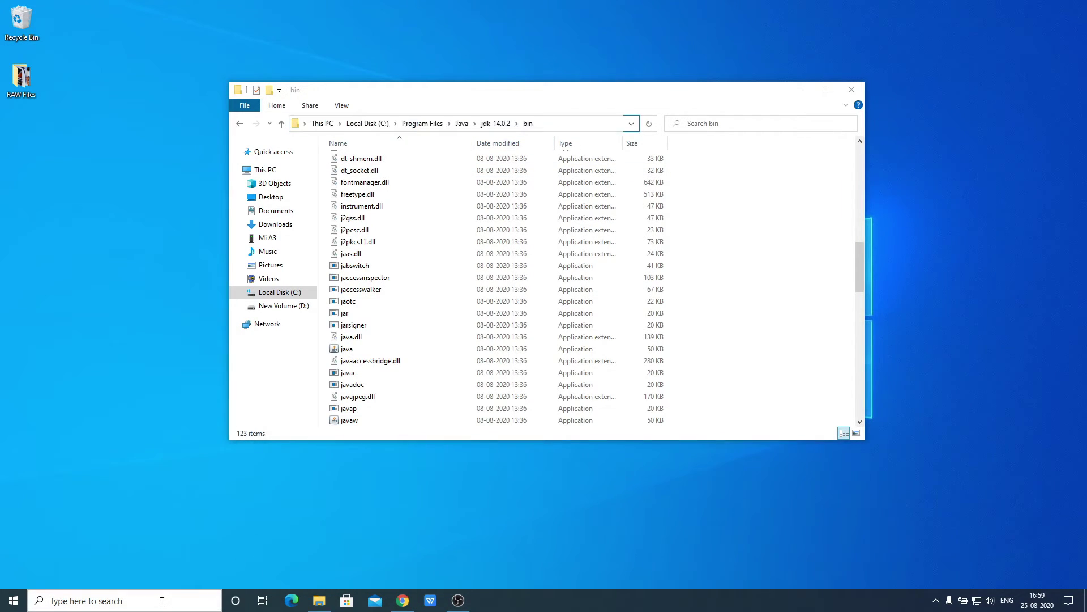
type("control")
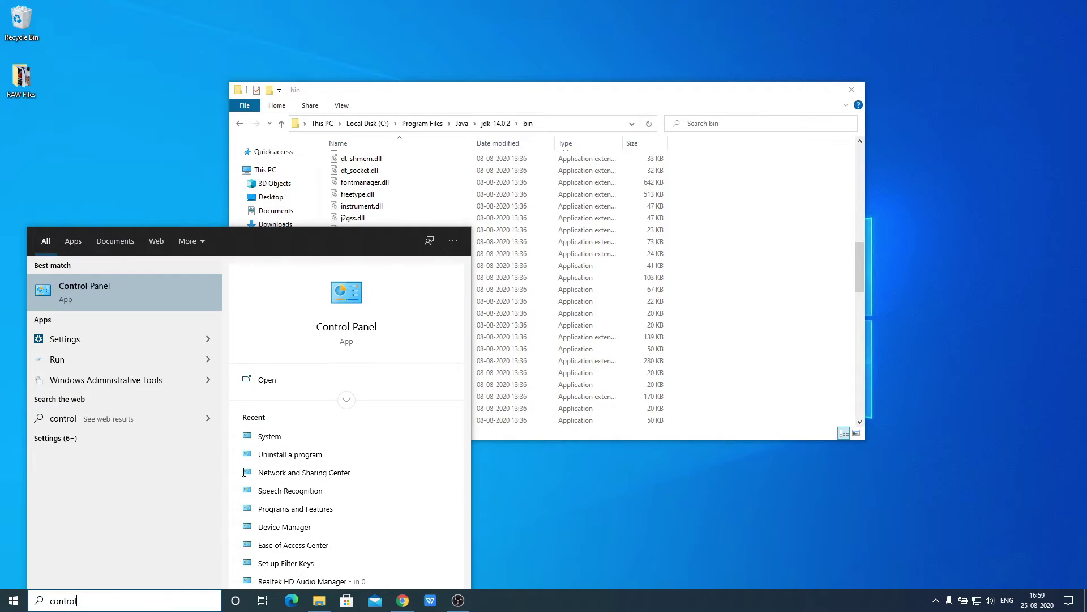
left_click(121, 299)
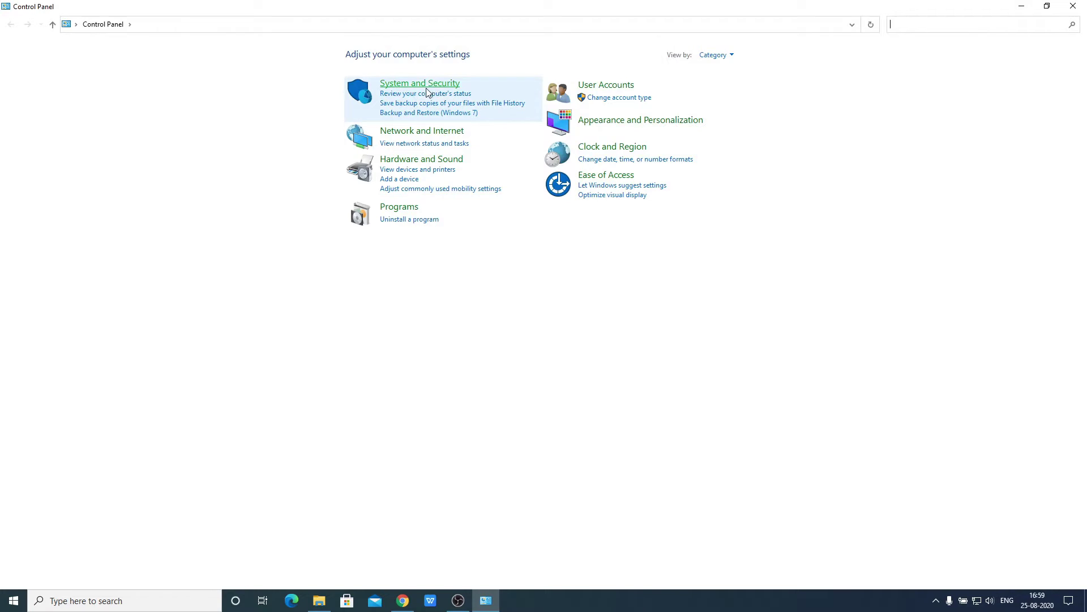
Open Advanced system settings from System and Security > System, then minimize the System page.
left_click(430, 87)
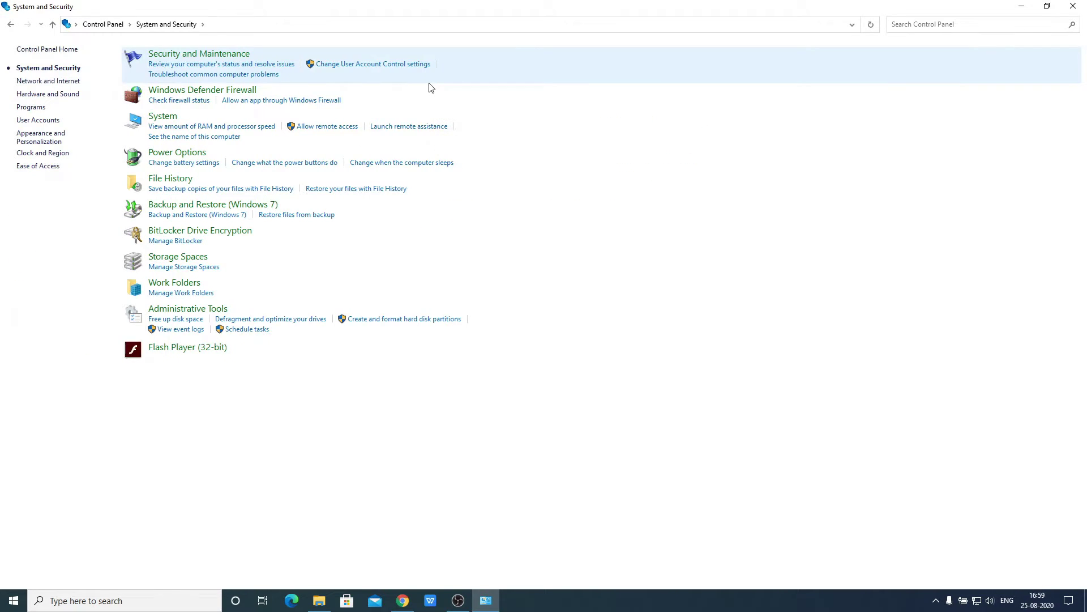
left_click(170, 119)
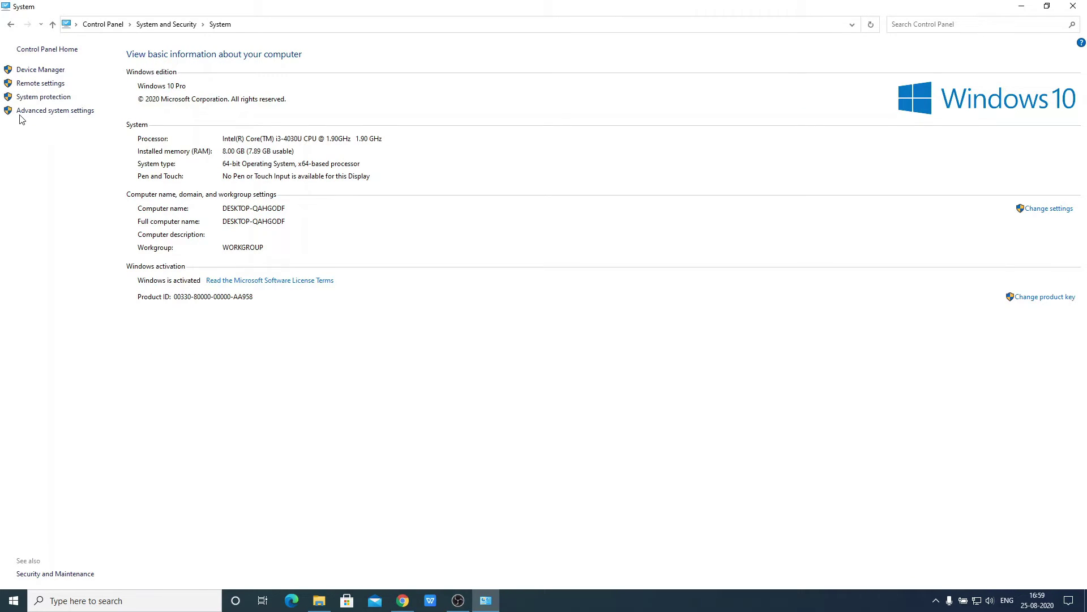
left_click(55, 112)
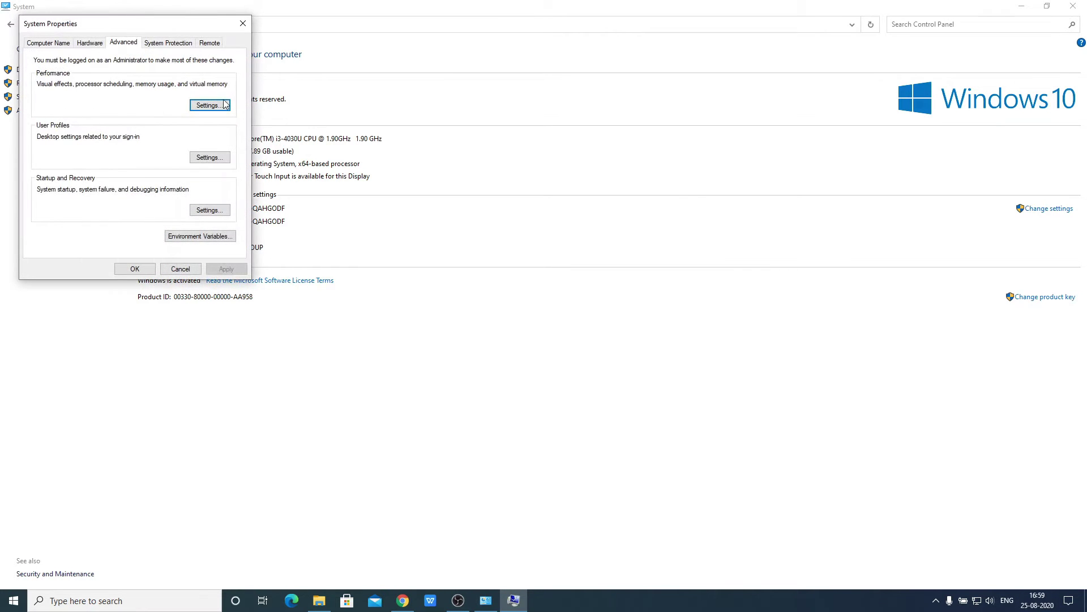
left_click(1025, 6)
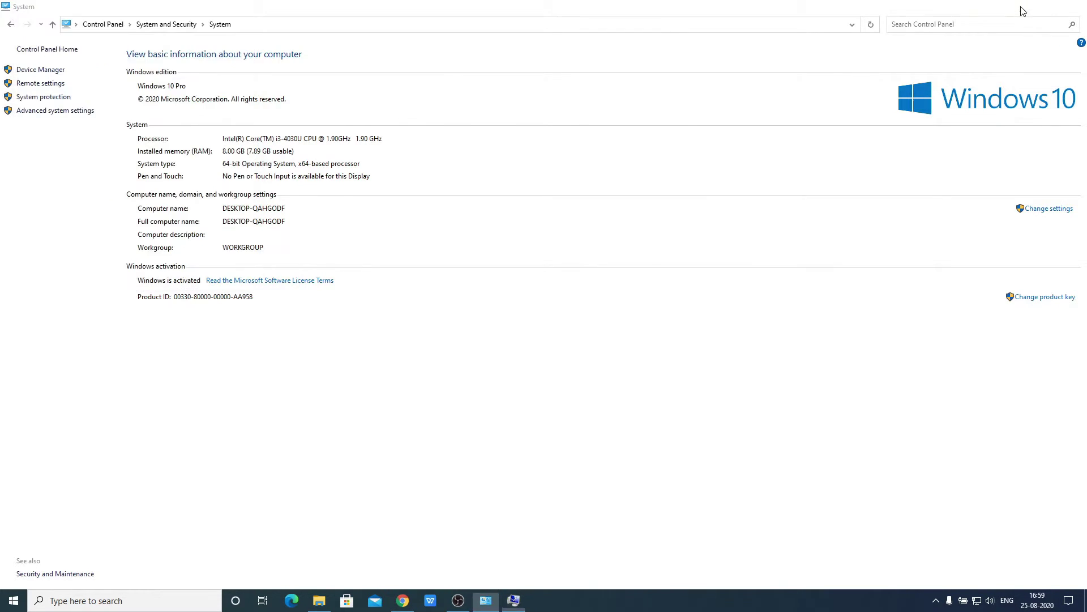
Centre the System Properties dialog and open Environment Variables.
left_click(800, 90)
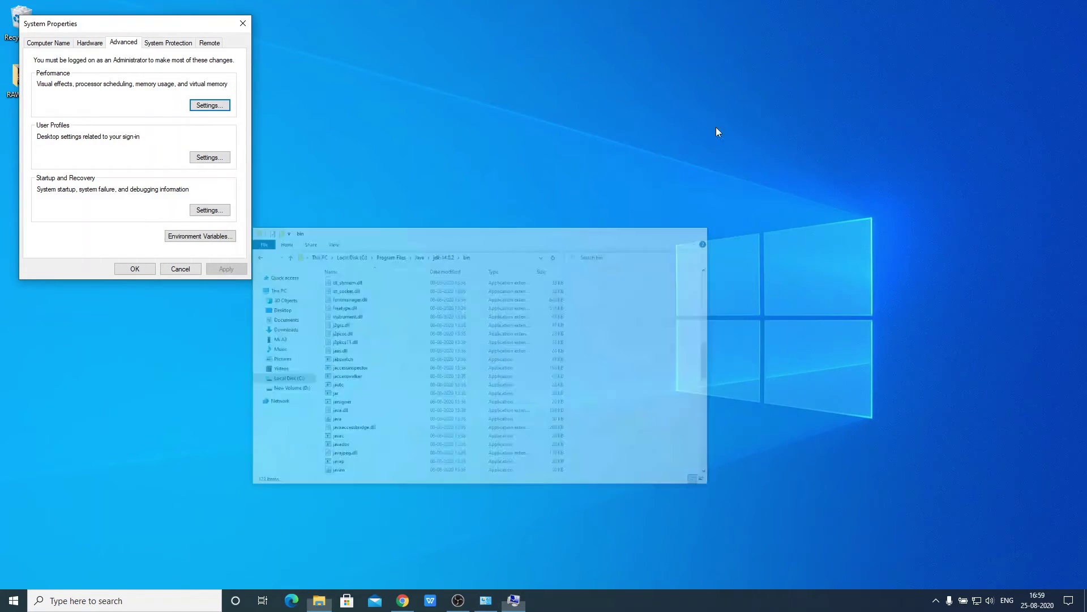
left_click_drag(139, 25, 449, 84)
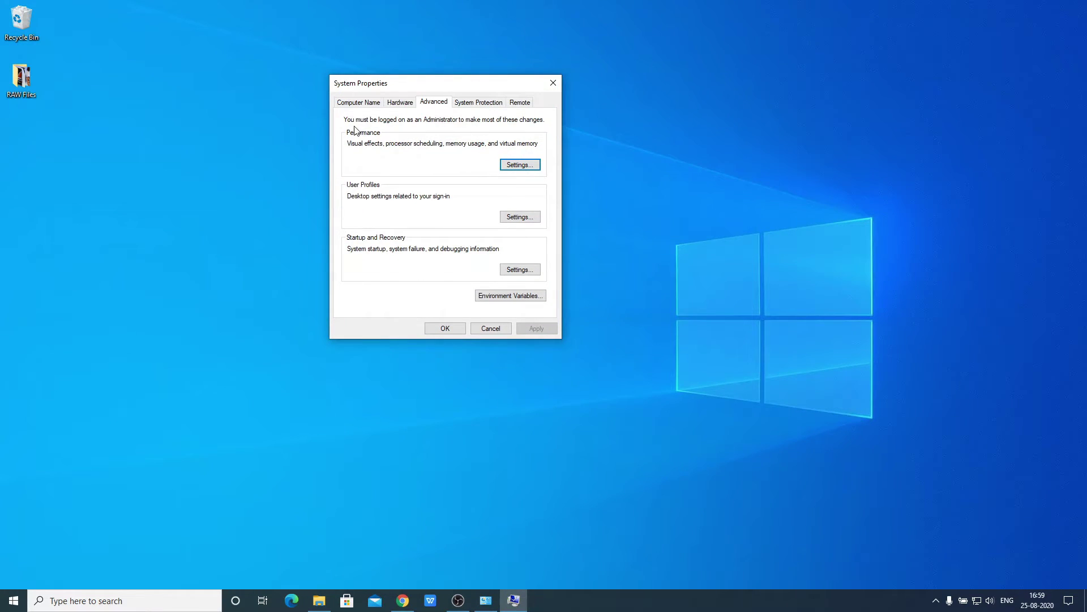
left_click(519, 298)
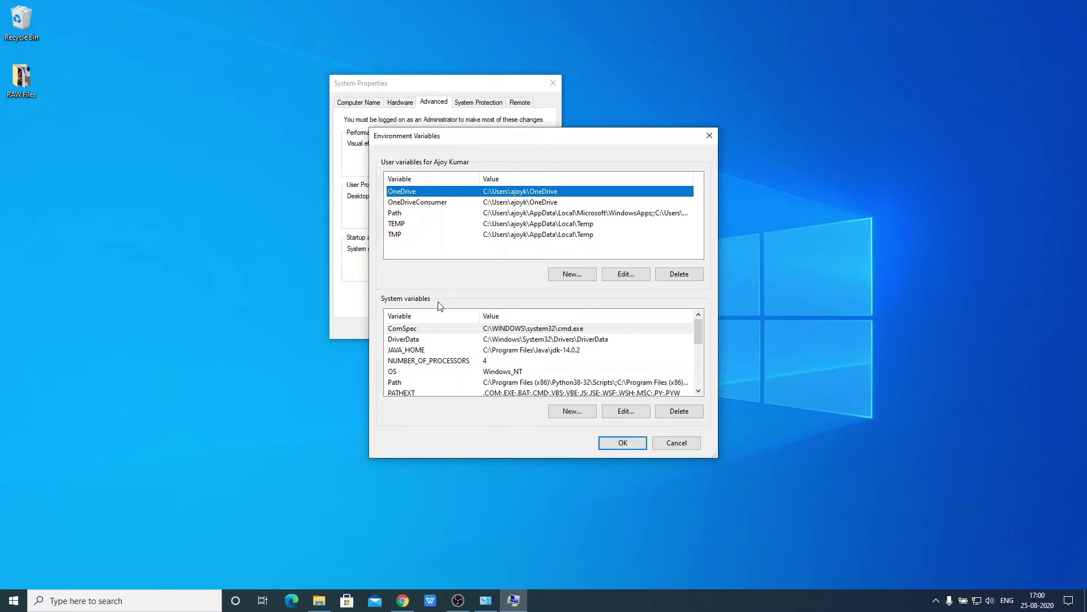
Add the pasted C:\Program Files\Java\jdk-14.0.2\bin entry to the system Path and confirm.
left_click(396, 384)
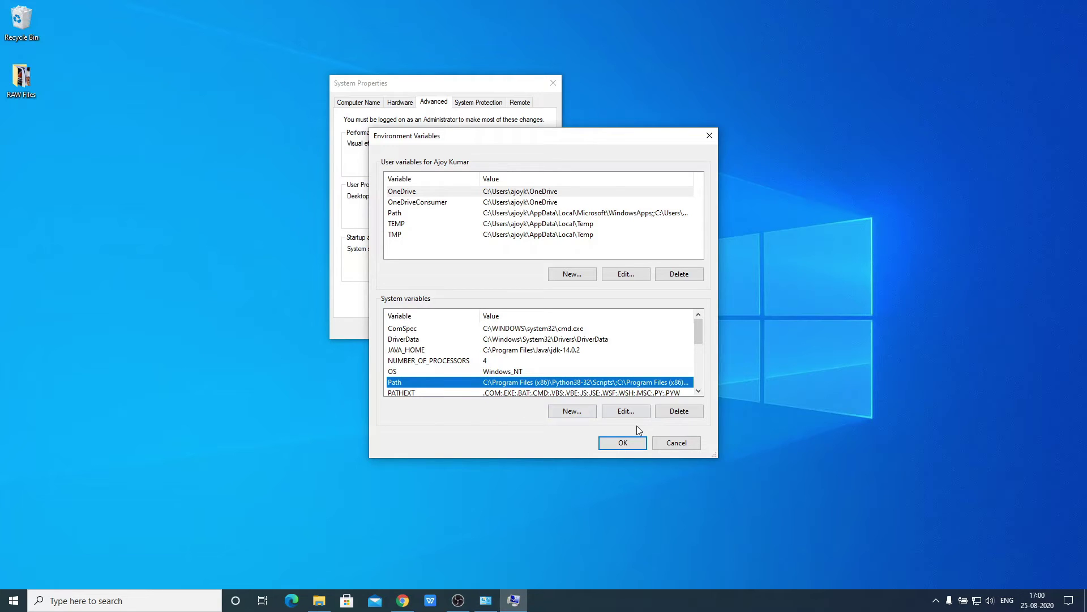
left_click(625, 412)
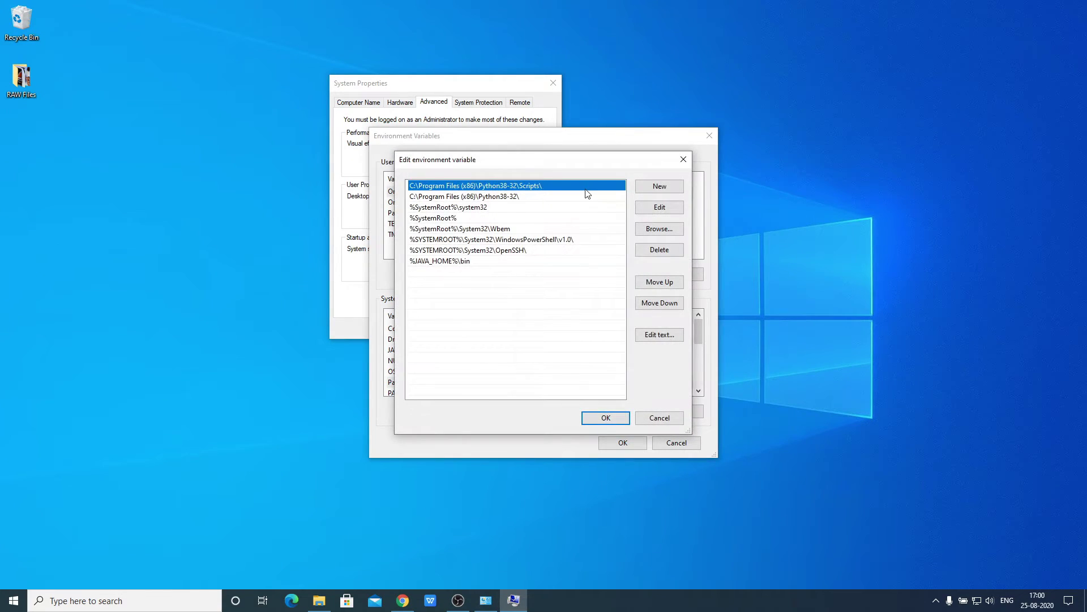
left_click(677, 188)
right_click(417, 272)
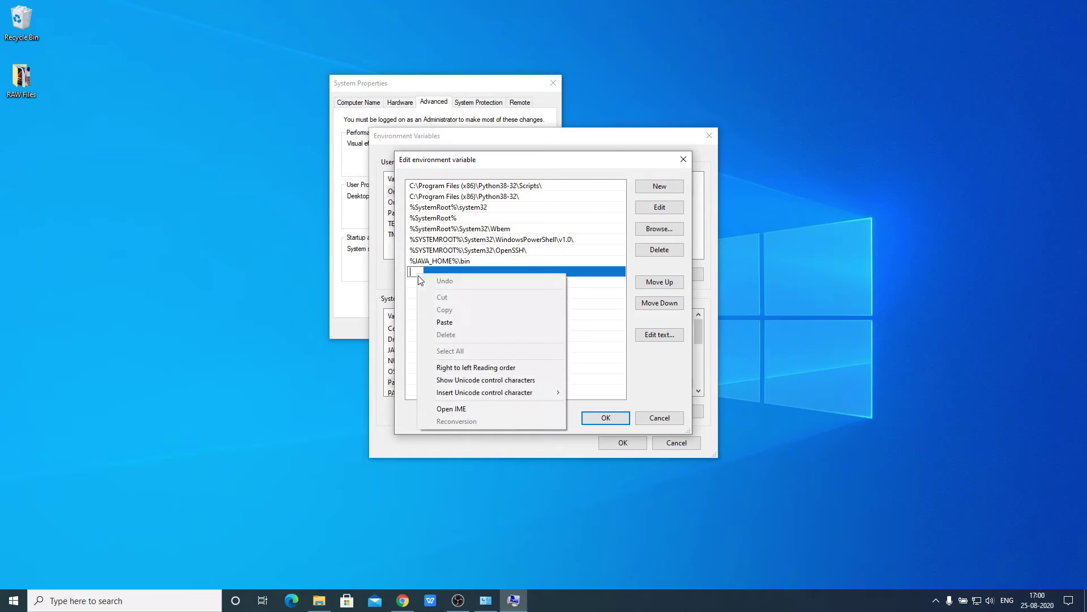
left_click(464, 321)
left_click_drag(520, 272, 408, 278)
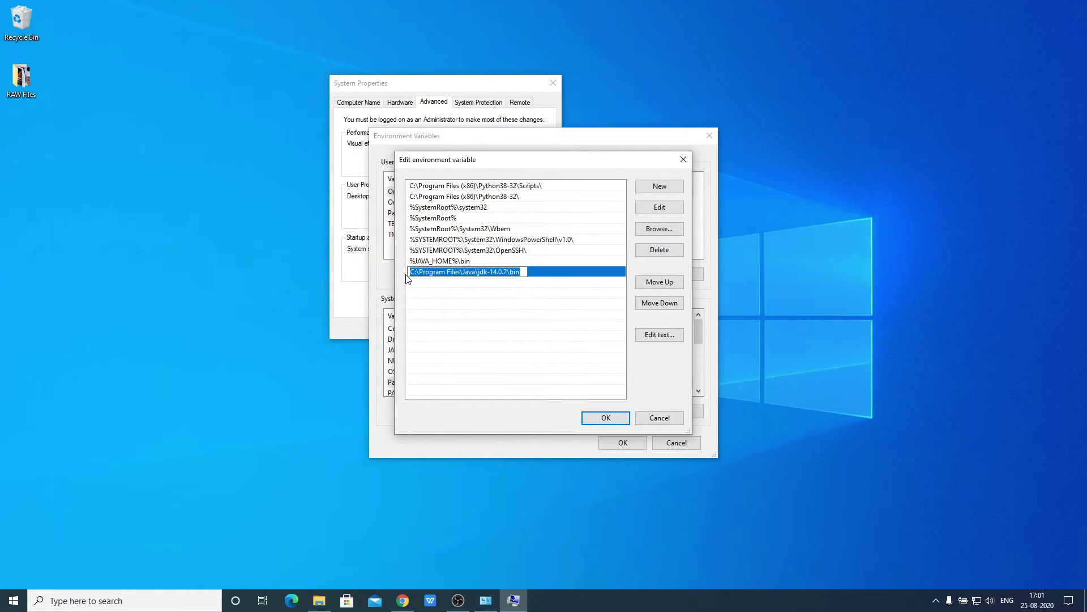
left_click(604, 419)
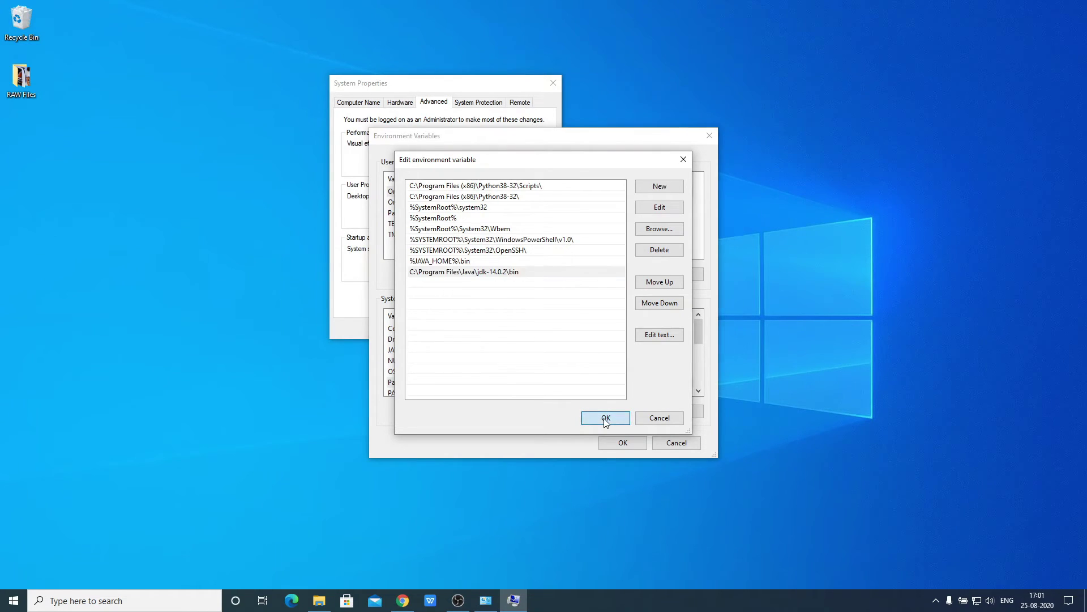
left_click(625, 445)
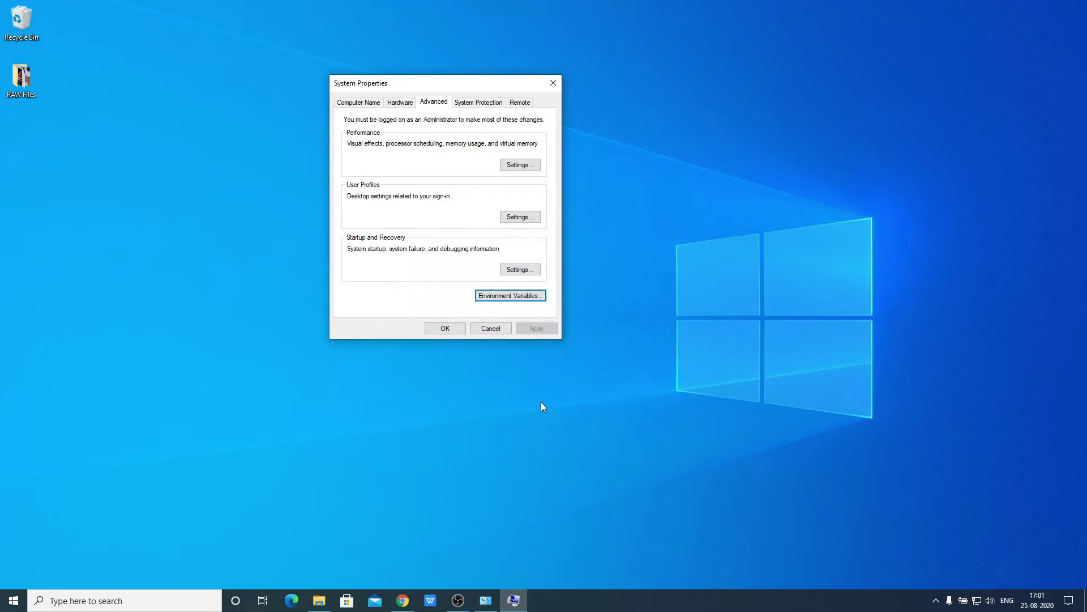
Close System Properties with OK and search for 'cmd'.
left_click(445, 328)
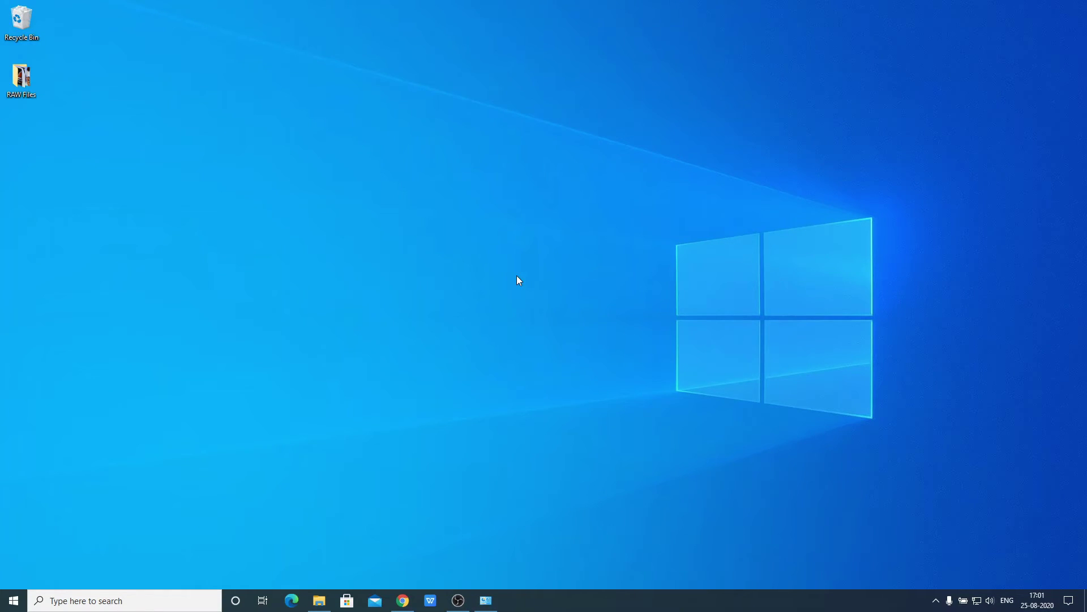
left_click(164, 608)
type("c,")
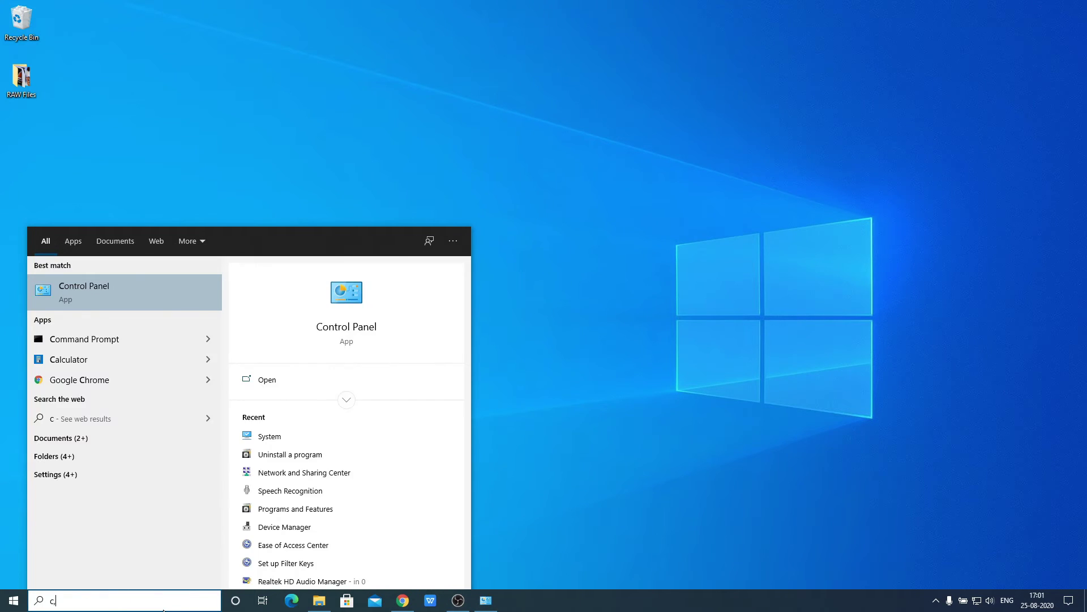
key("BackSpace")
type("md")
Launch Command Prompt as administrator and run java -version.
right_click(165, 298)
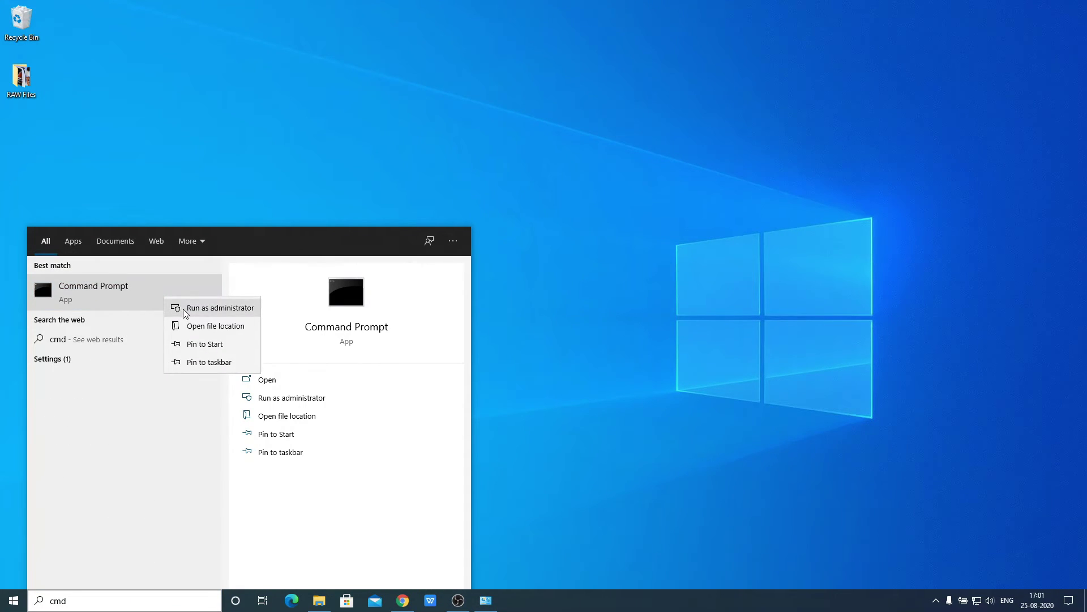
left_click(186, 308)
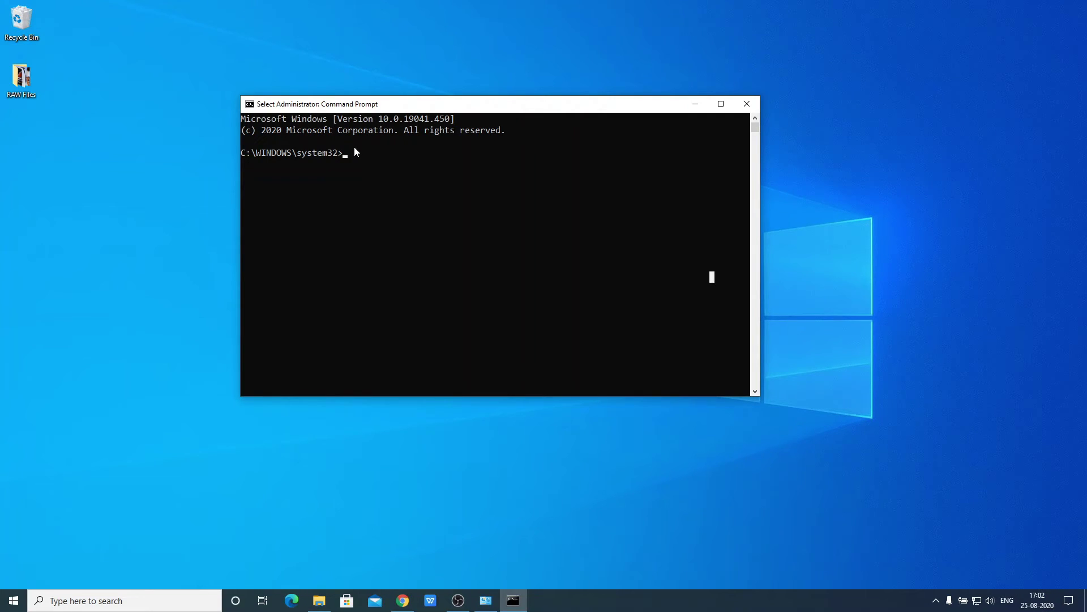
type("ja")
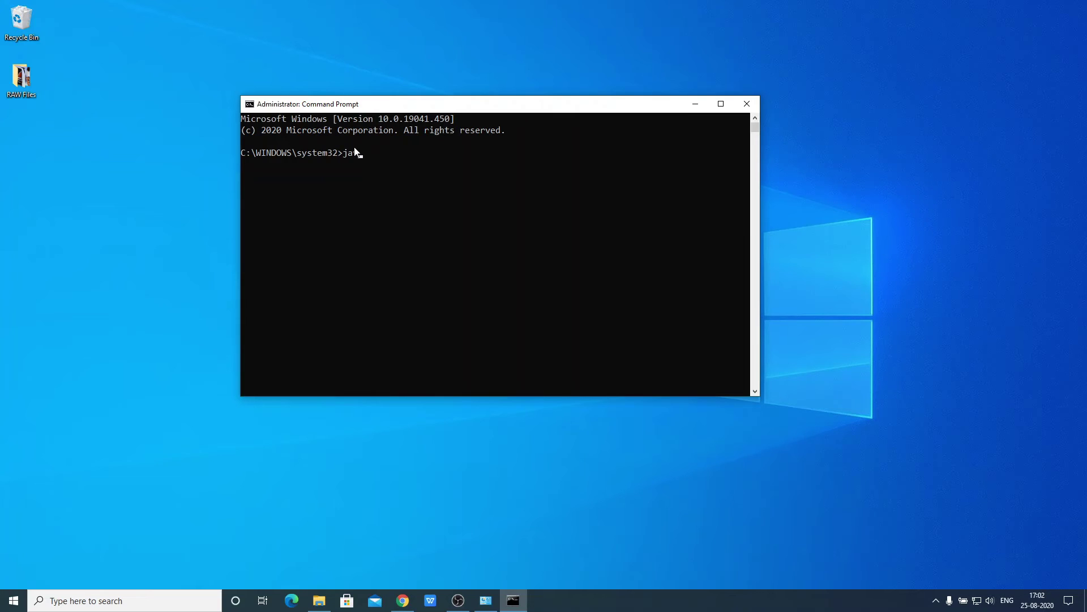
type("va -version")
key("Return")
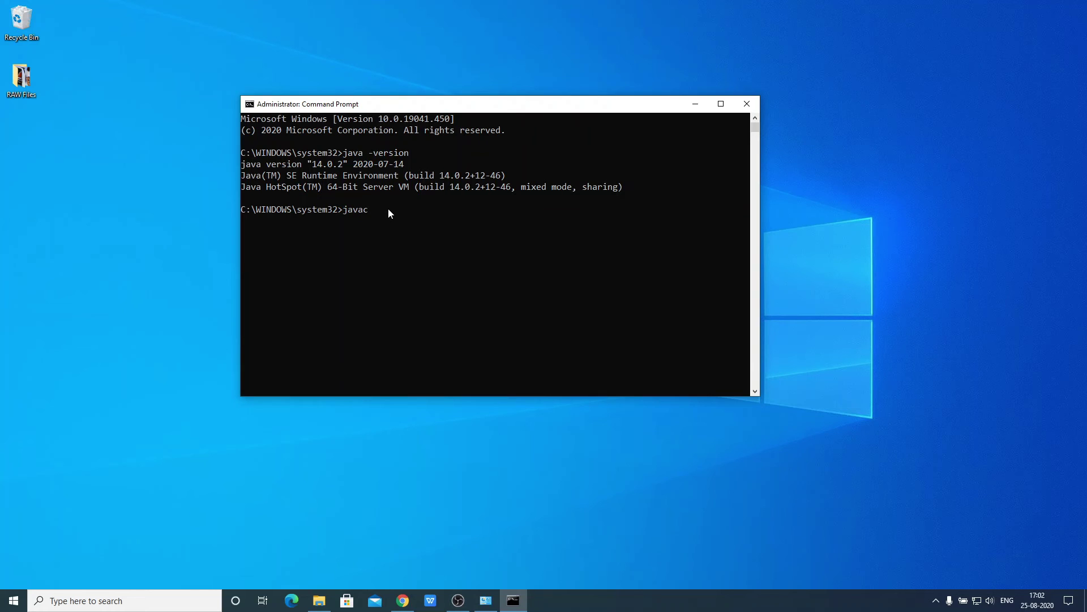
Run javac and scroll up to the start of its usage and options output.
key("Return")
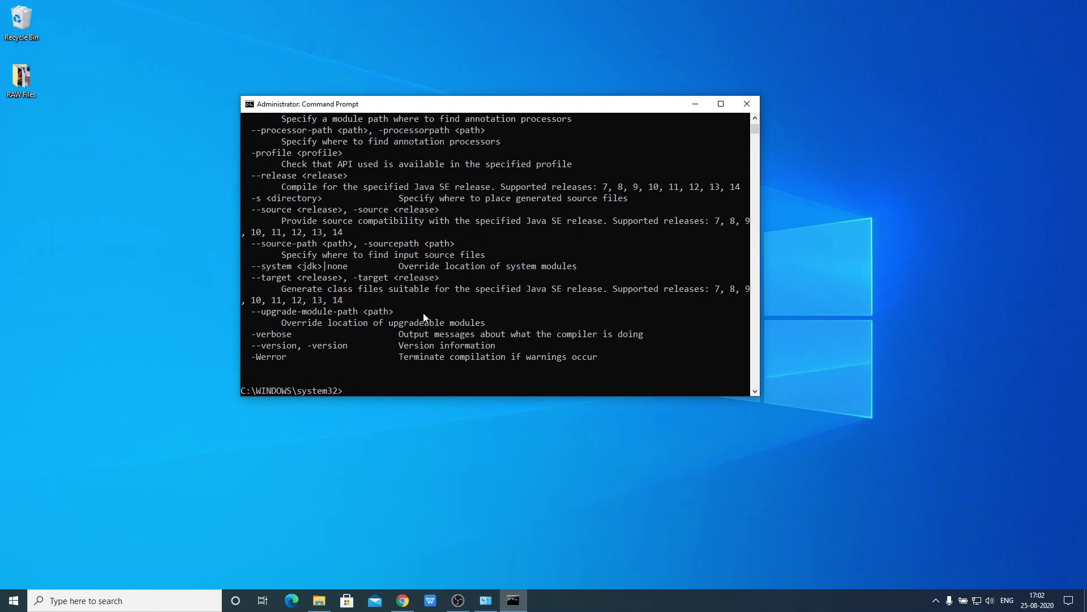
scroll(424, 318, "up", 20)
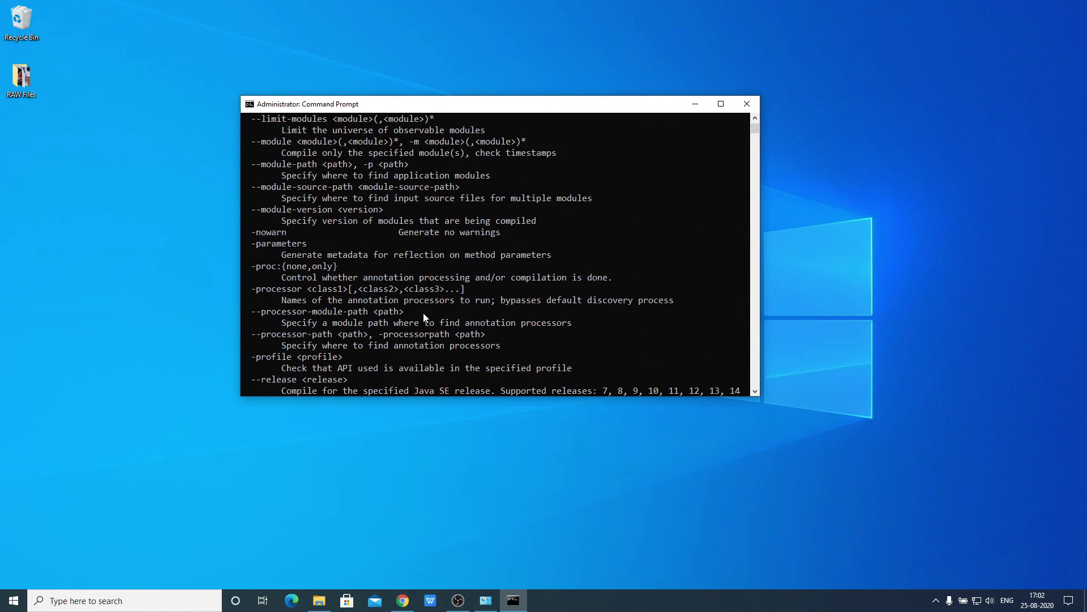
scroll(424, 317, "up", 1)
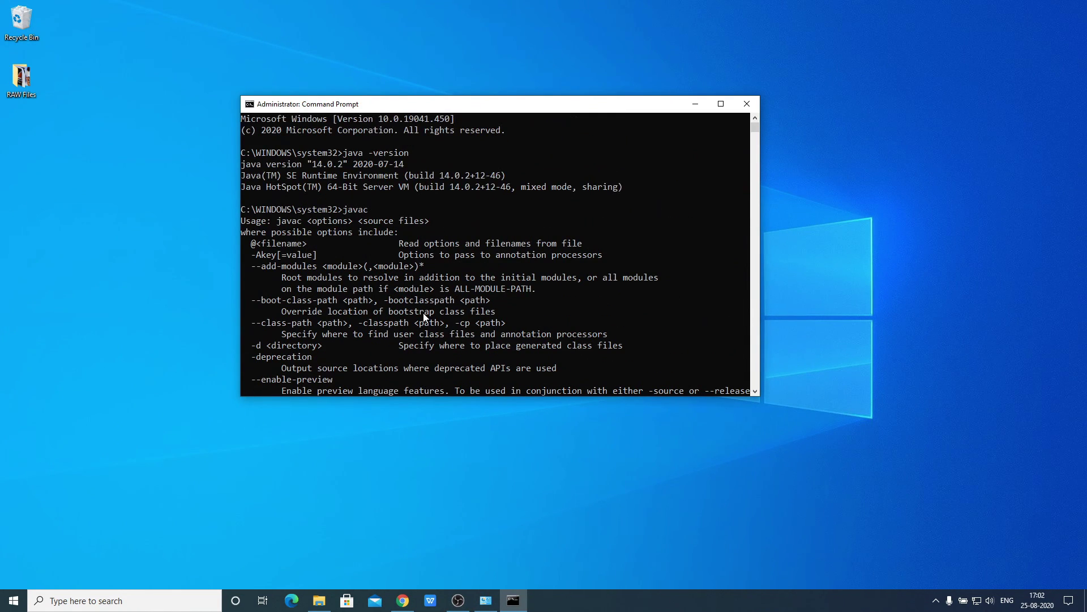